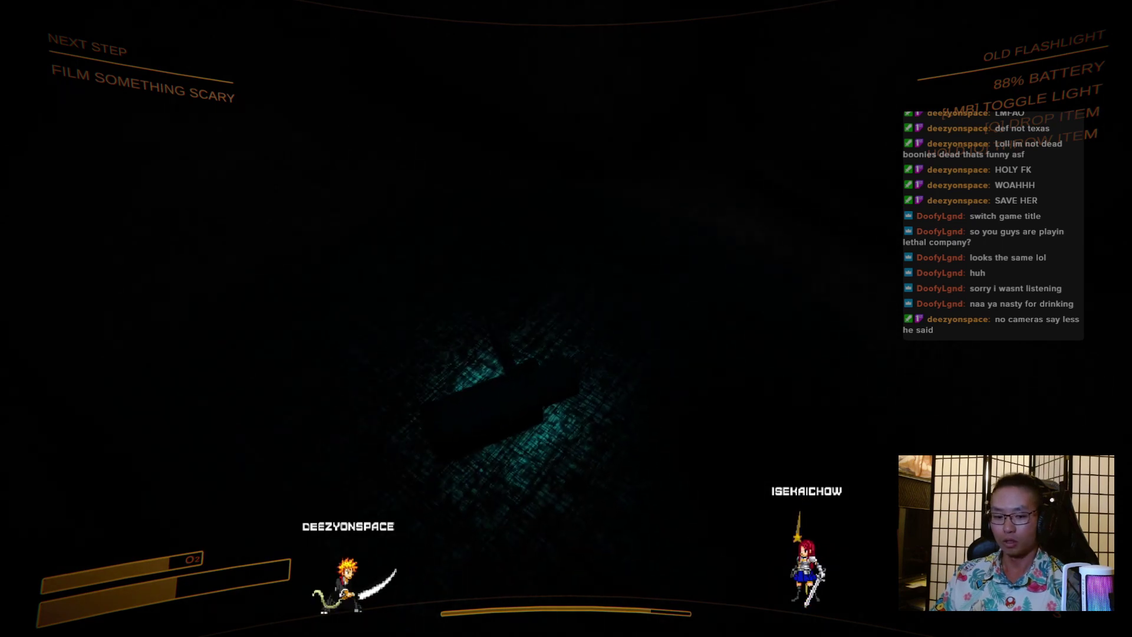
{"action": "key", "text": "e"}
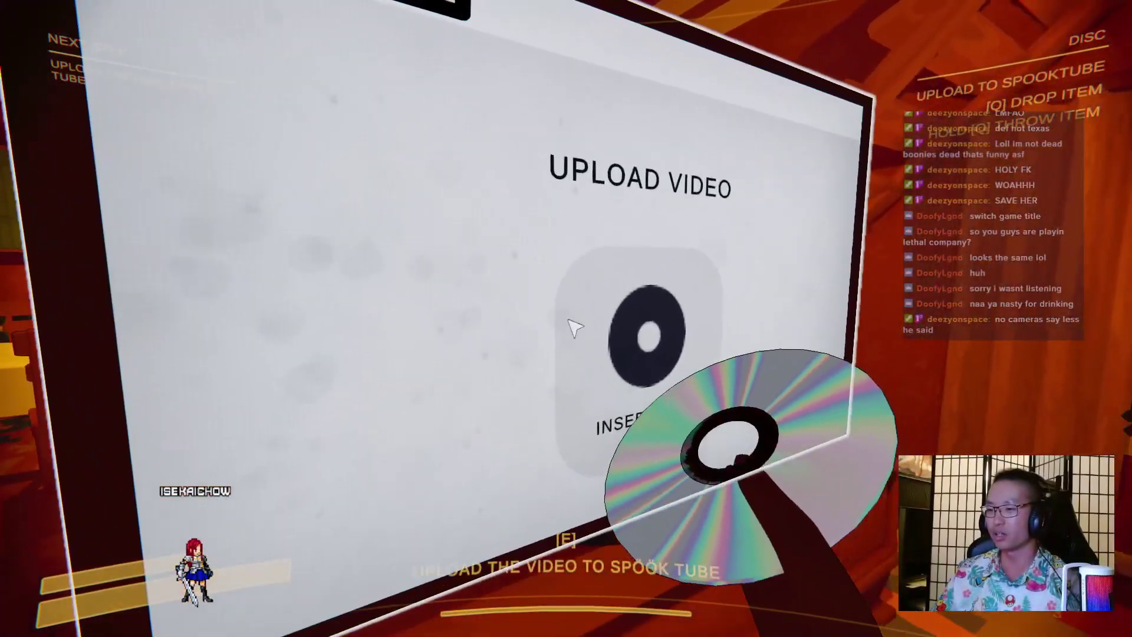
{"action": "key", "text": "e"}
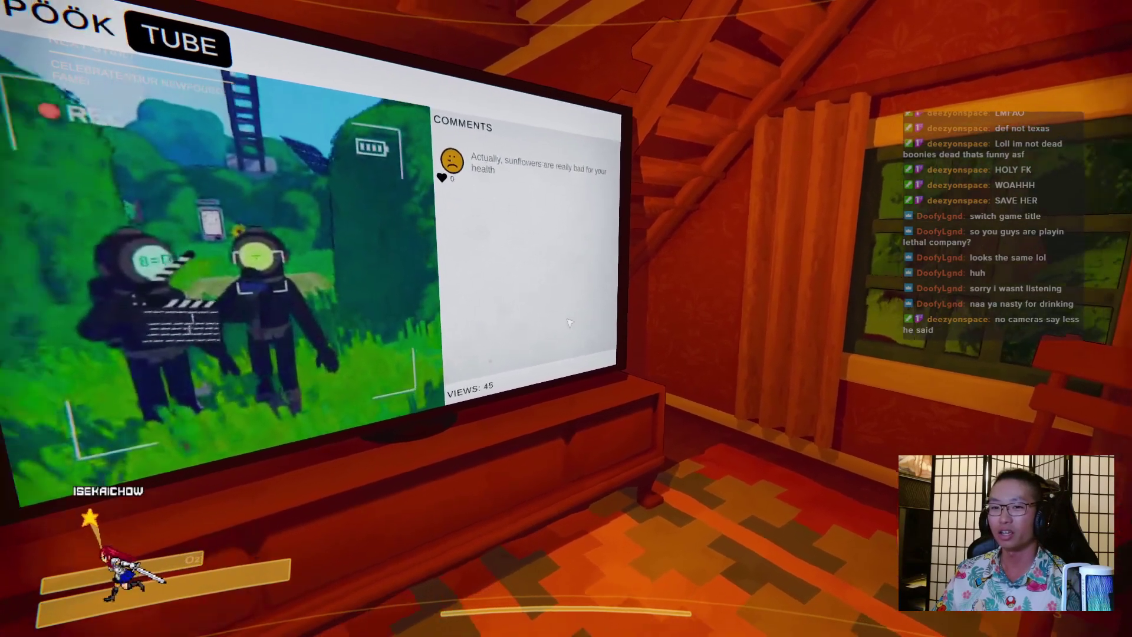
{"action": "key", "text": "s"}
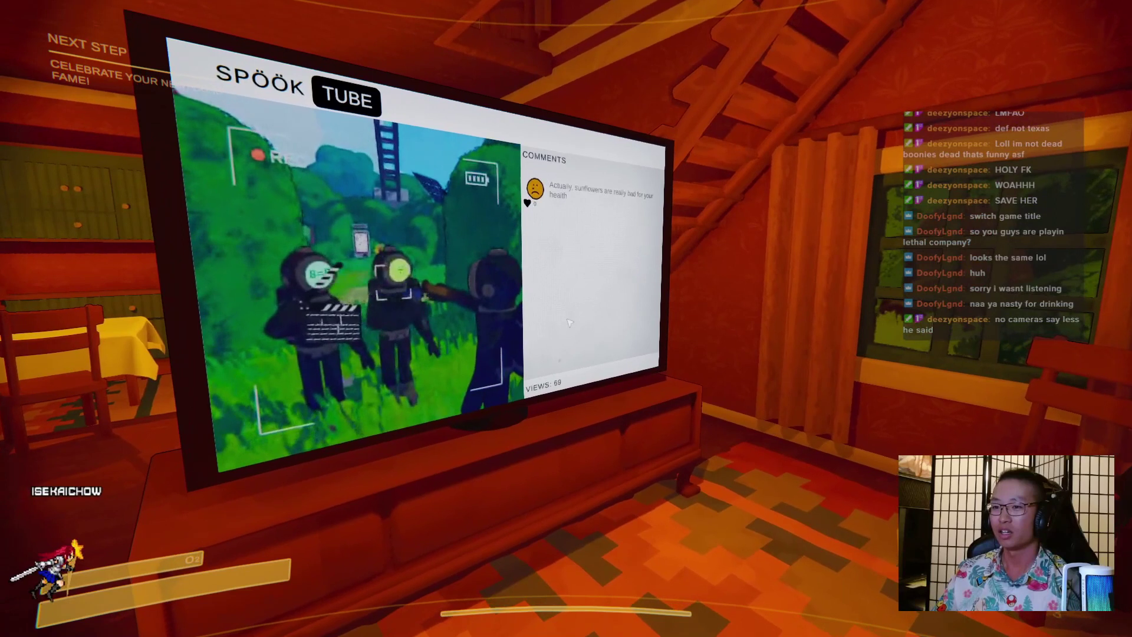
{"action": "key", "text": "a"}
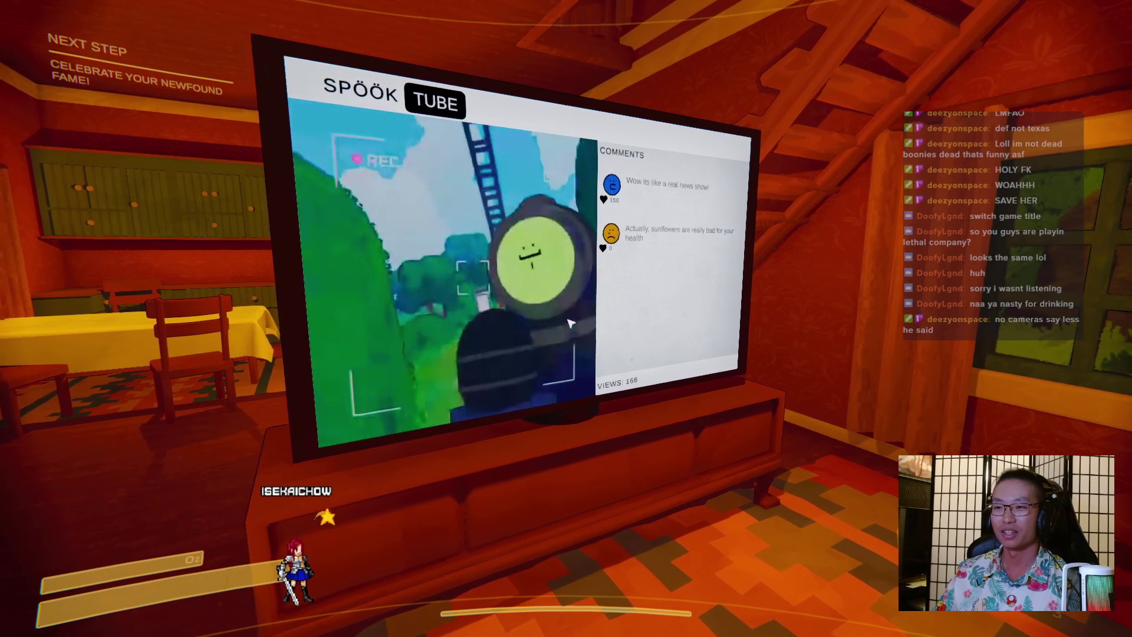
{"action": "key", "text": "d"}
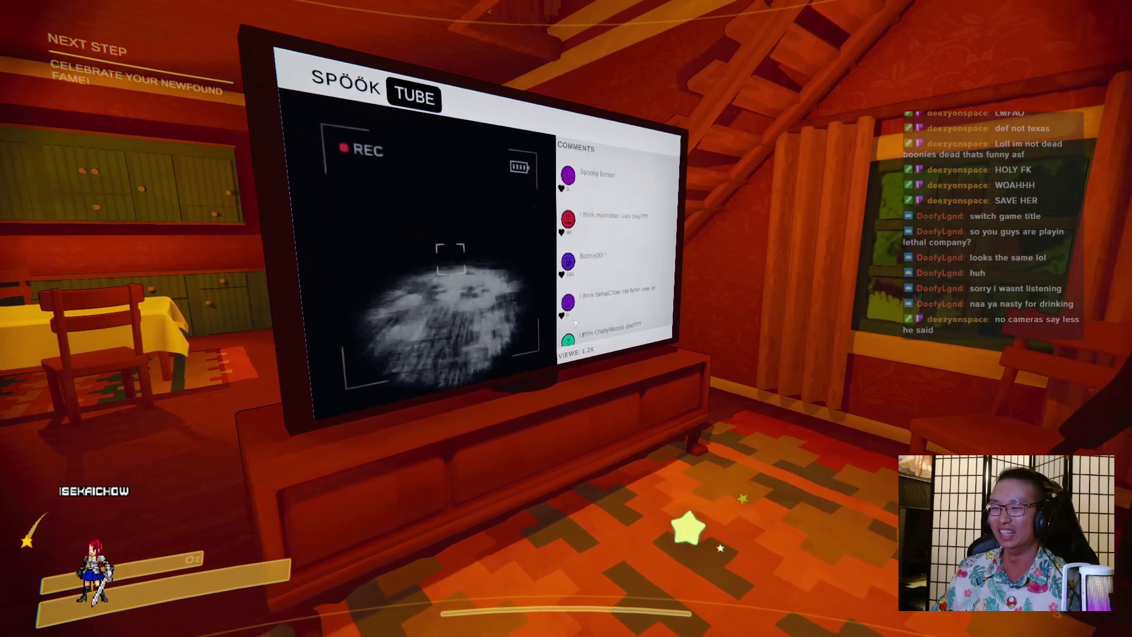
{"action": "key", "text": "a"}
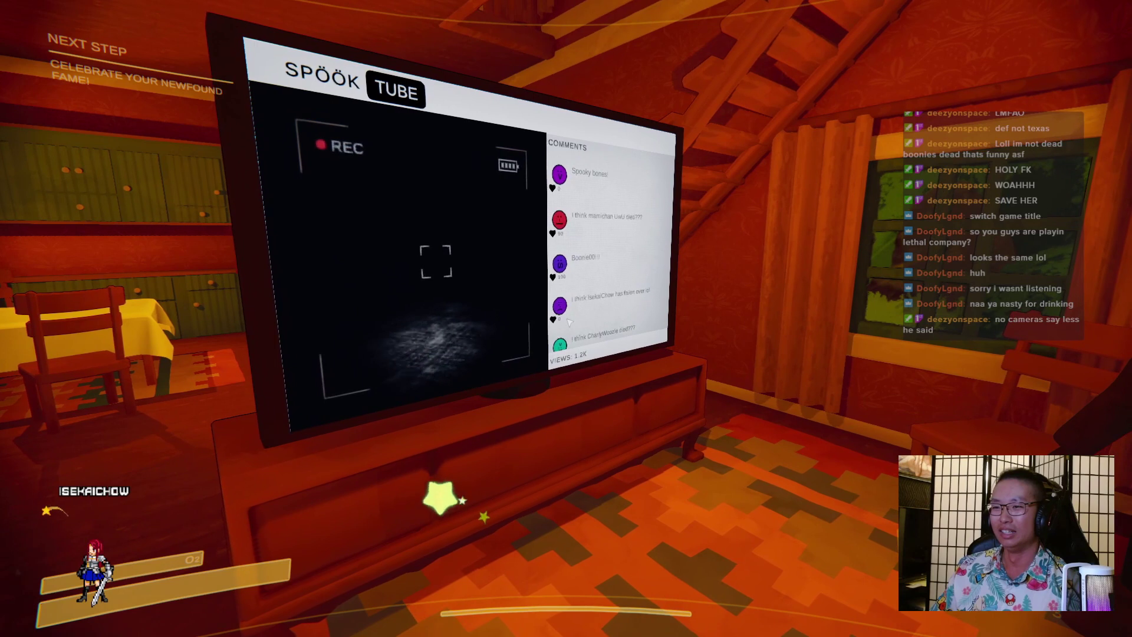
{"action": "key", "text": "a"}
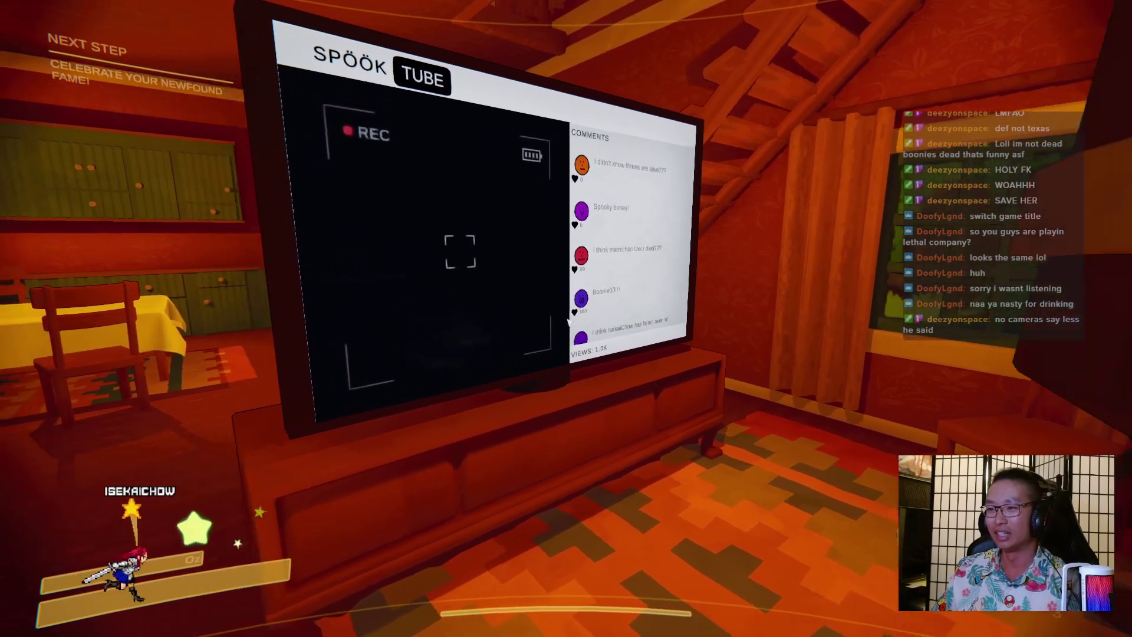
{"action": "key", "text": "d"}
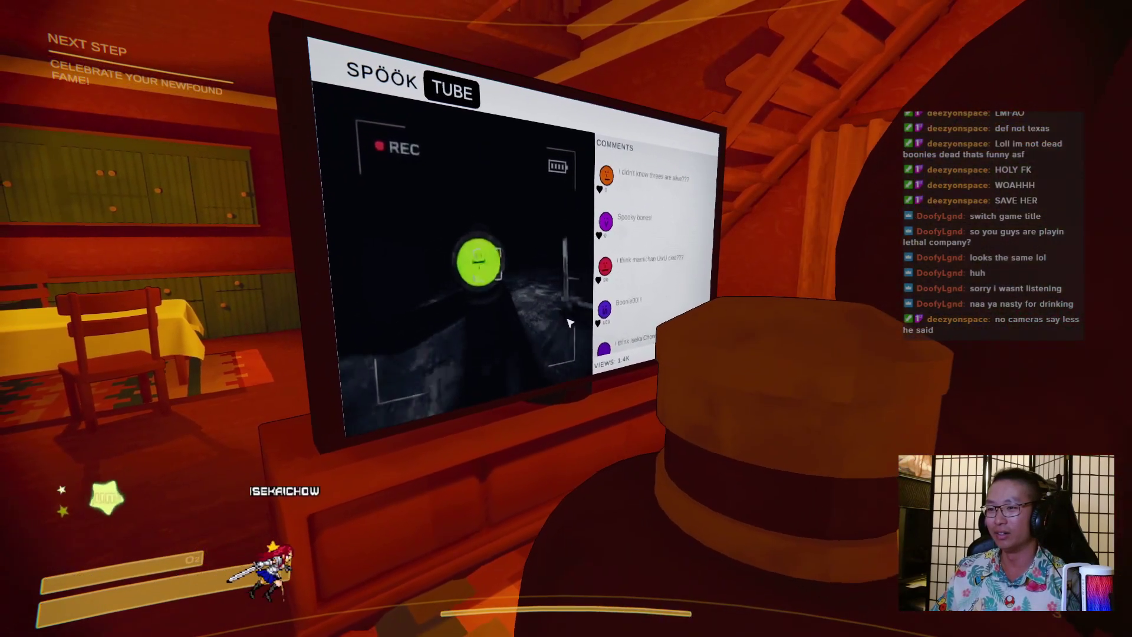
{"action": "key", "text": "a"}
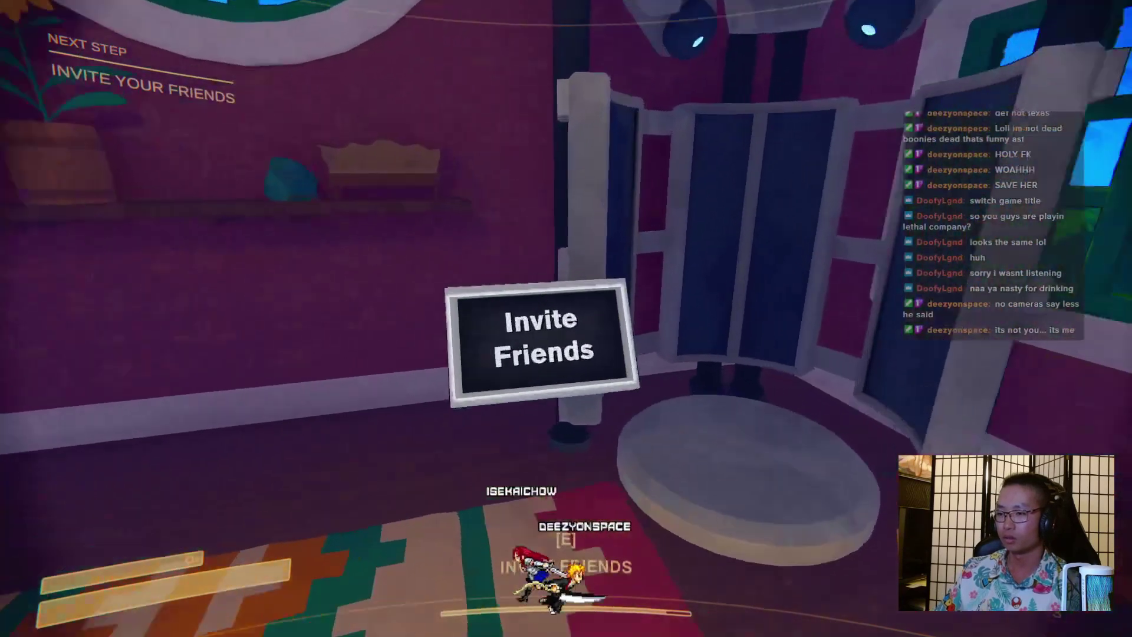
{"action": "key", "text": "e"}
{"action": "key", "text": "Escape"}
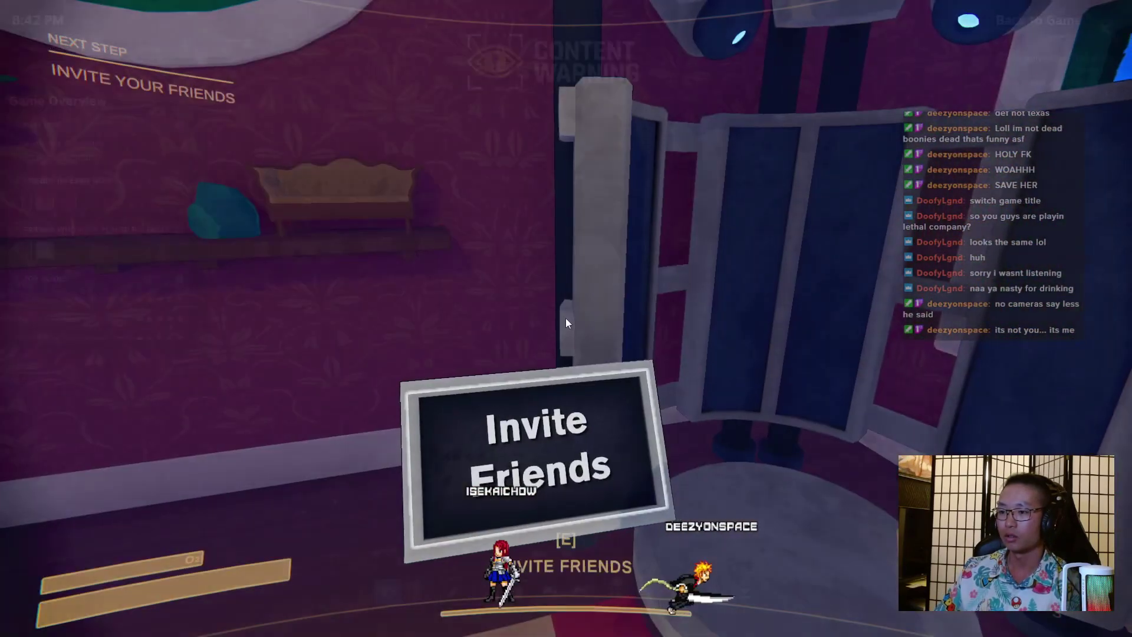
{"action": "key", "text": "e"}
{"action": "key", "text": "Escape"}
{"action": "key", "text": "e"}
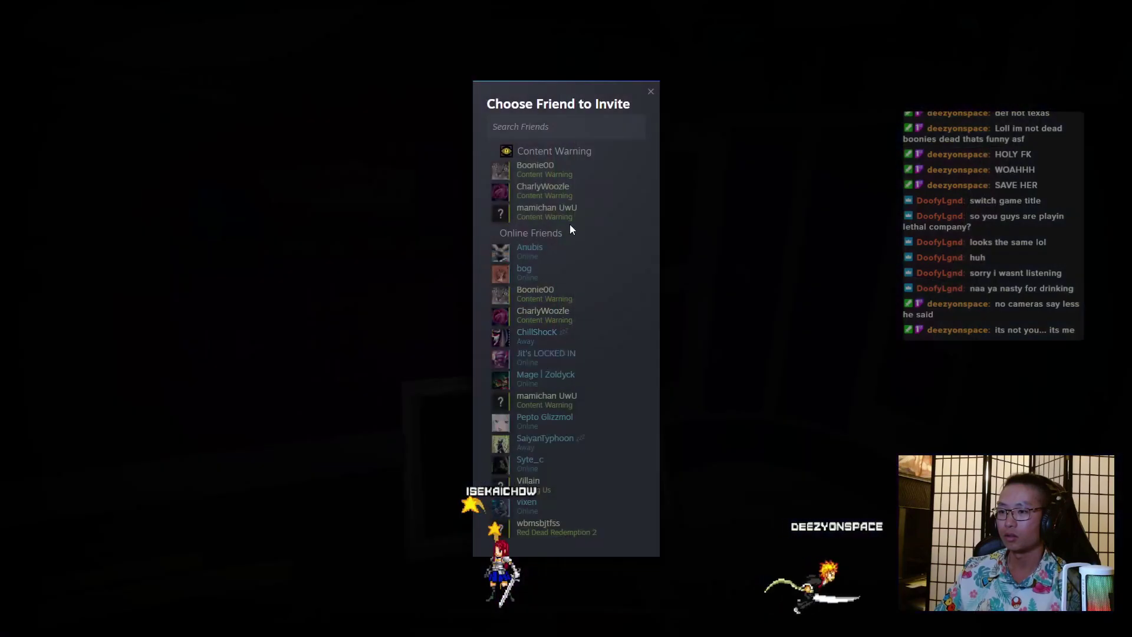
{"action": "key", "text": "Escape"}
{"action": "key", "text": "Escape"}
{"action": "key", "text": "Escape"}
{"action": "key", "text": "Escape"}
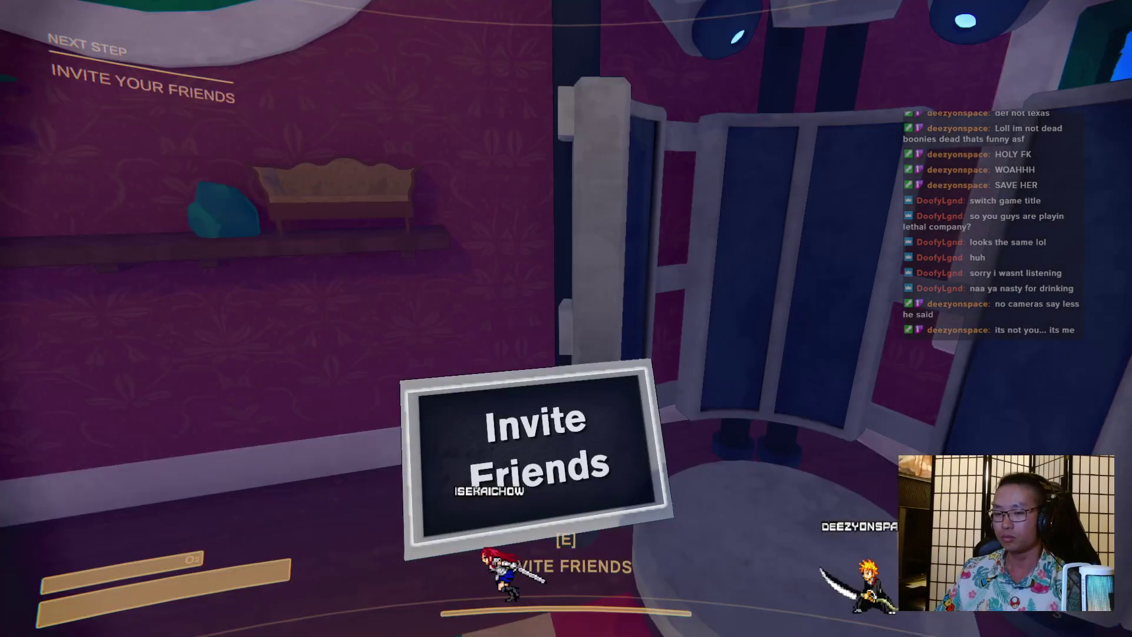